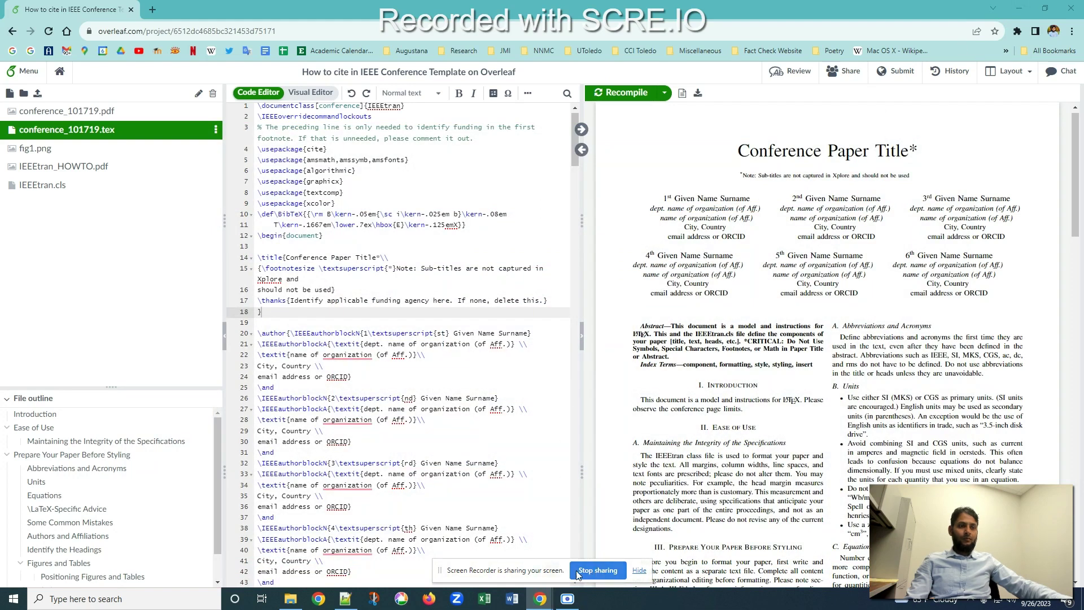
Step: Create an empty file named references.bib in the project and open it in the editor
scroll(524, 361, "up", 1)
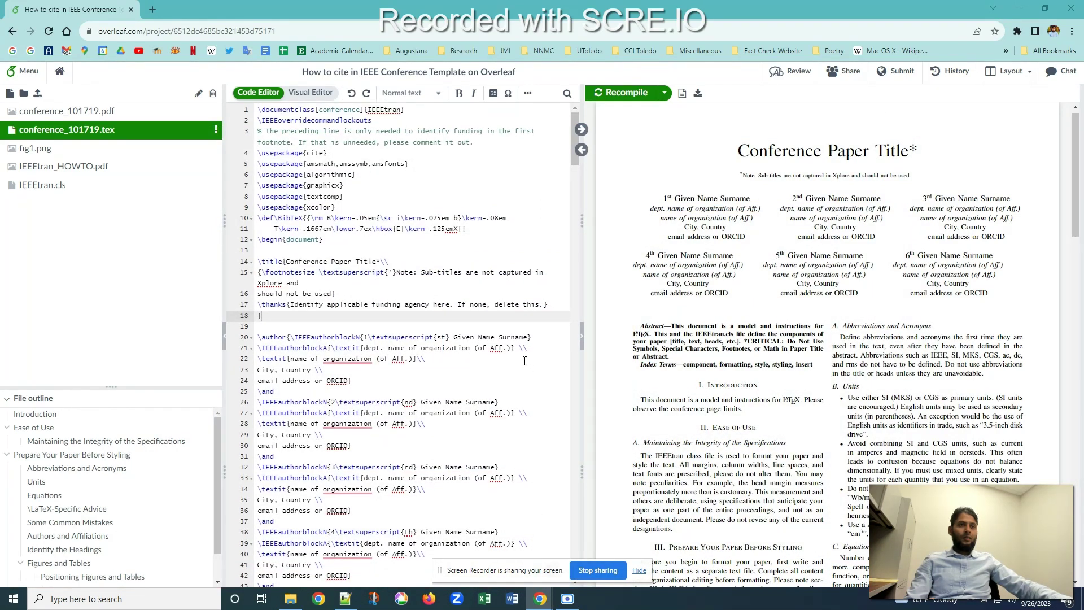
left_click(10, 94)
key("ctrl+a")
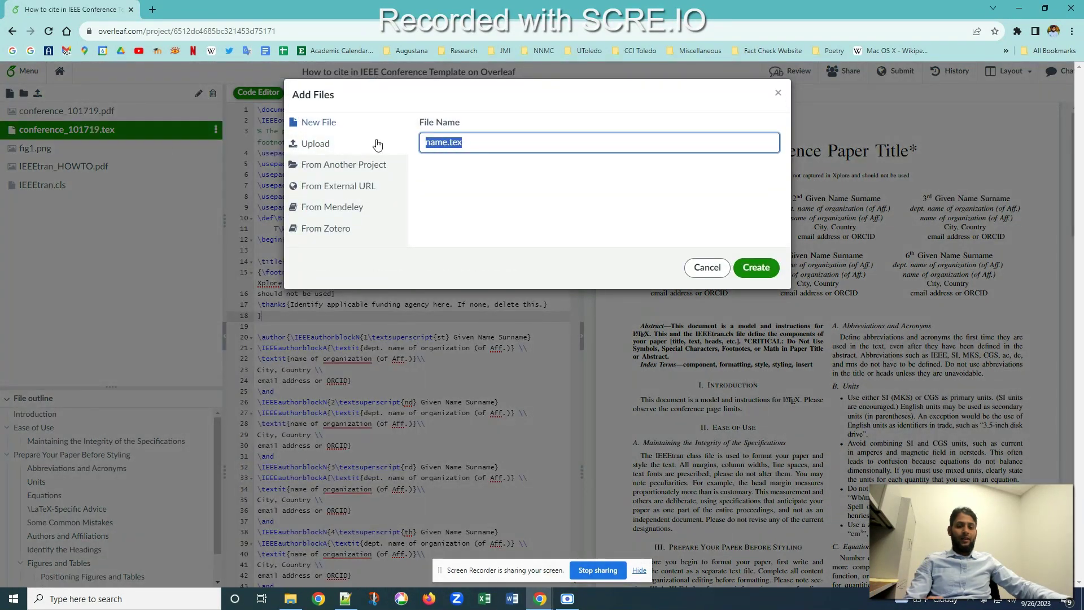
type("re")
key("Down")
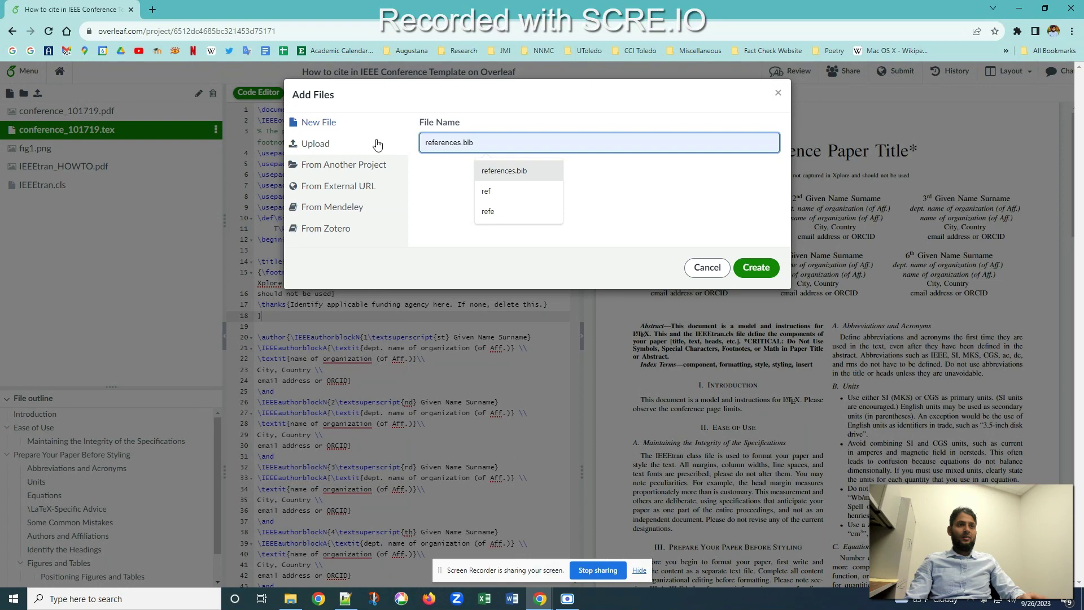
left_click(504, 172)
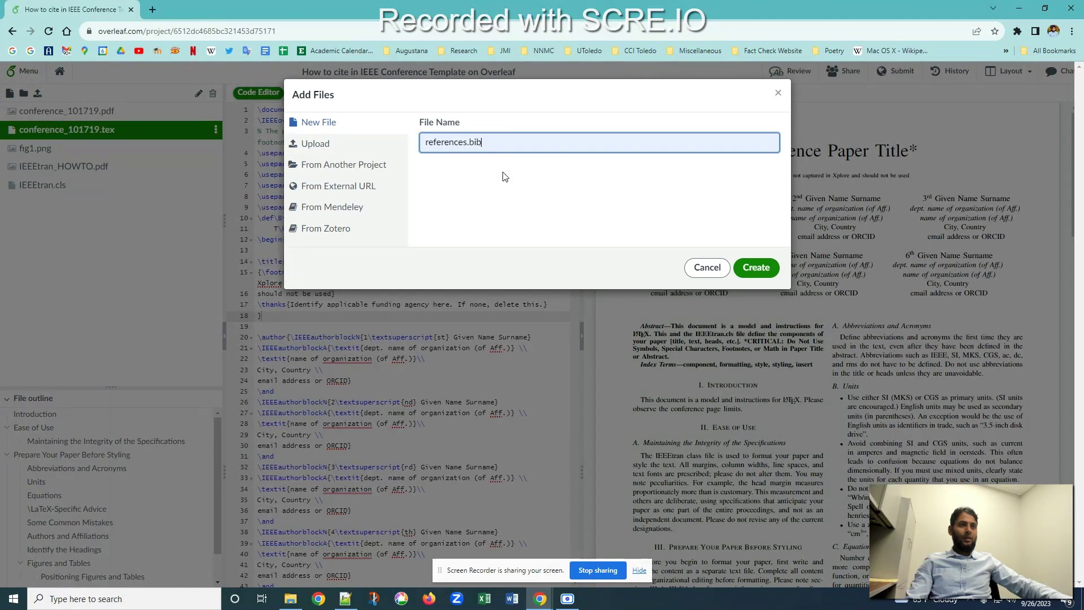
left_click(757, 268)
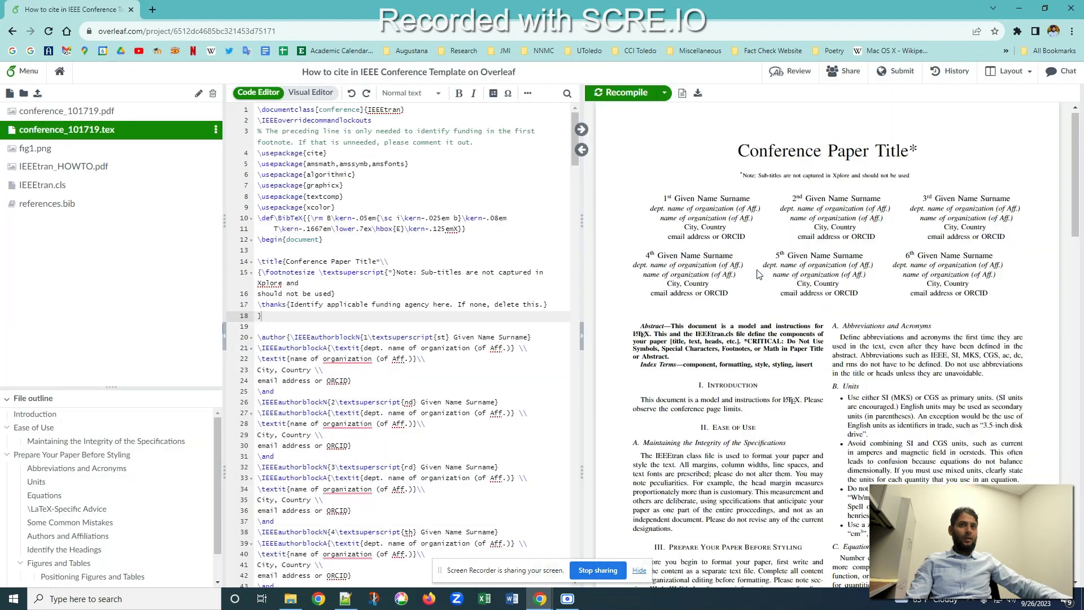
left_click(47, 203)
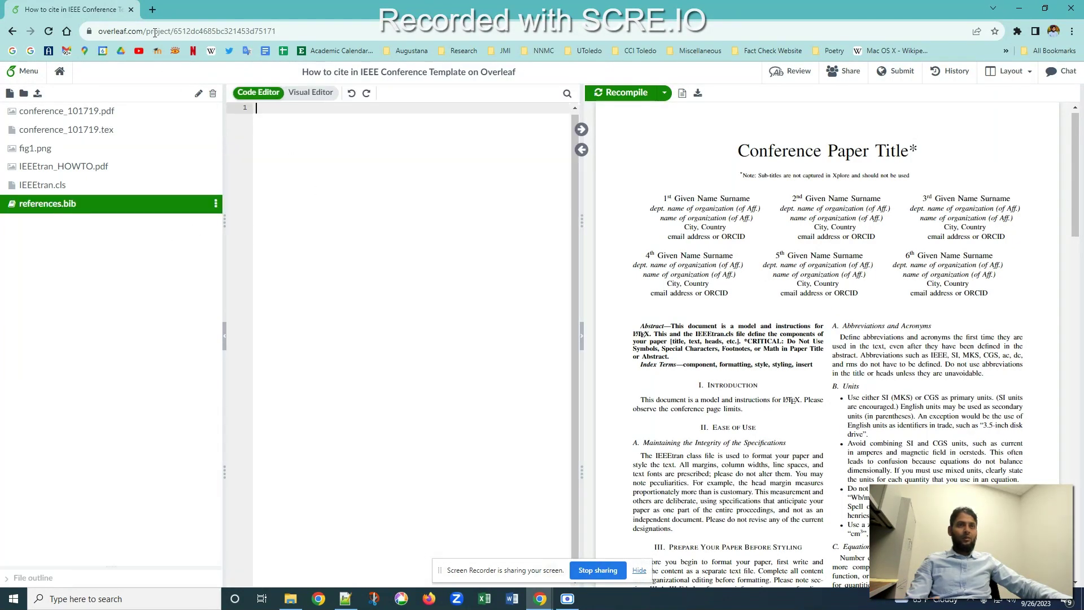
Step: Load the Google Scholar home page (scholar.google.com) in a new browser tab
left_click(153, 10)
type("s")
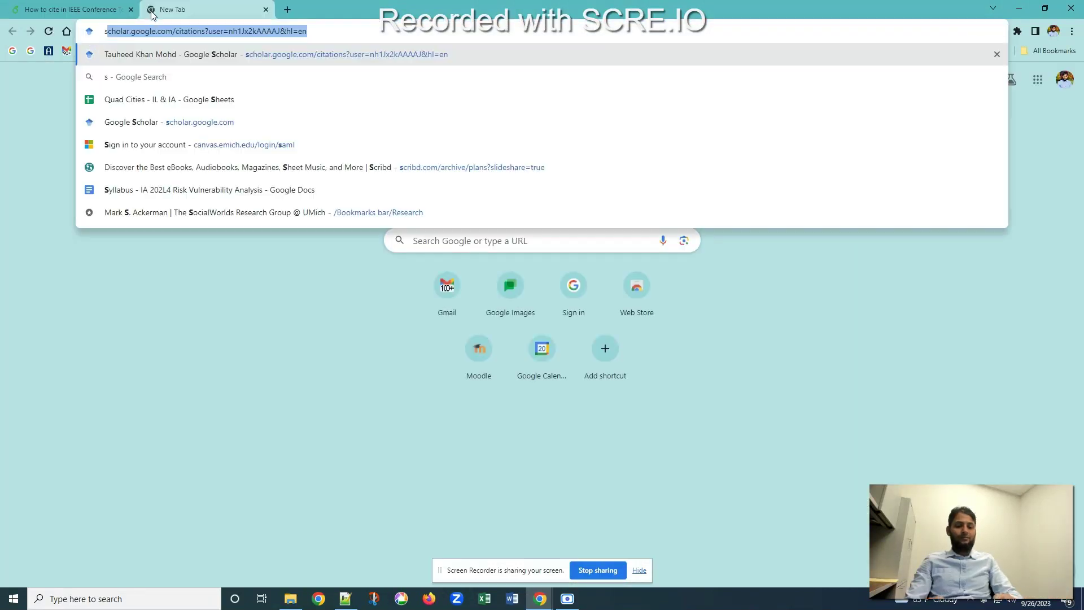
type("ch")
key("End")
key("ctrl+shift+Left")
key("ctrl+shift+Left")
key("ctrl+shift+Left")
key("ctrl+shift+Left")
key("ctrl+shift+Left")
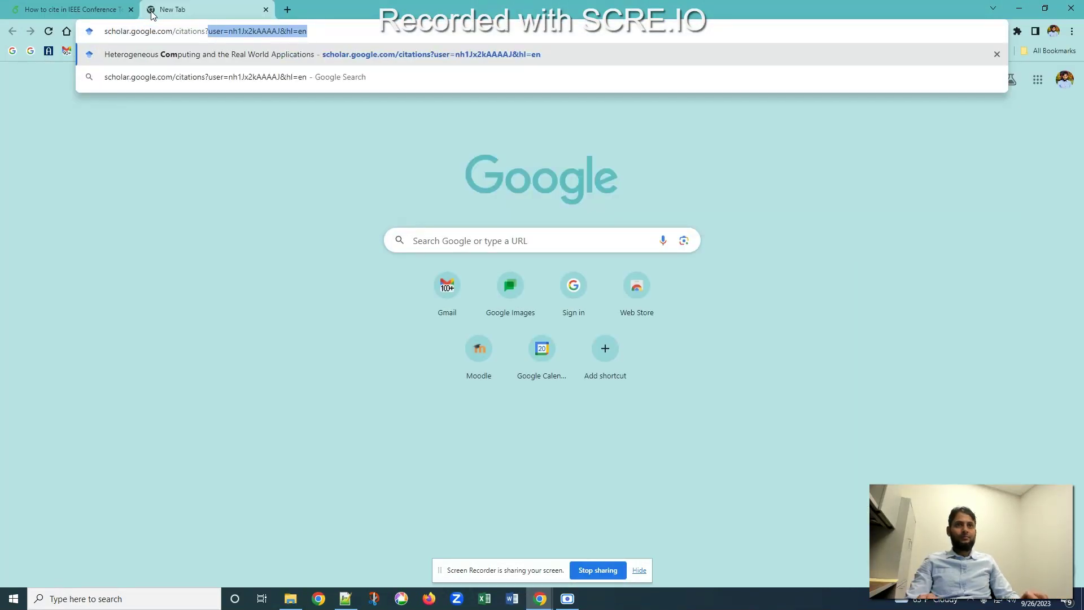
key("BackSpace")
key("Return")
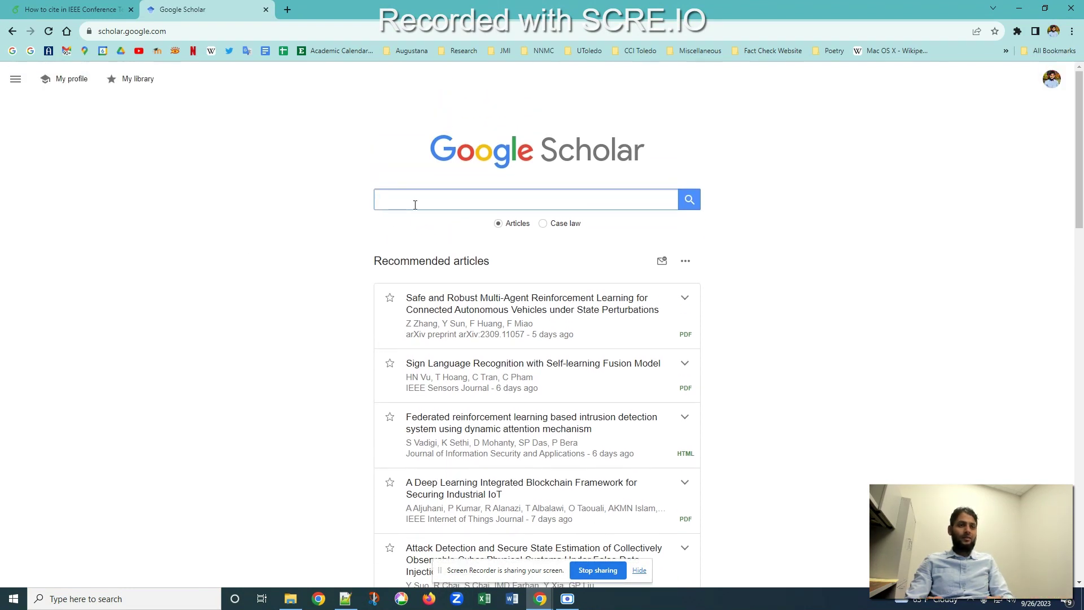
Step: Search Google Scholar for 'autonomous vehicles'
type("auto")
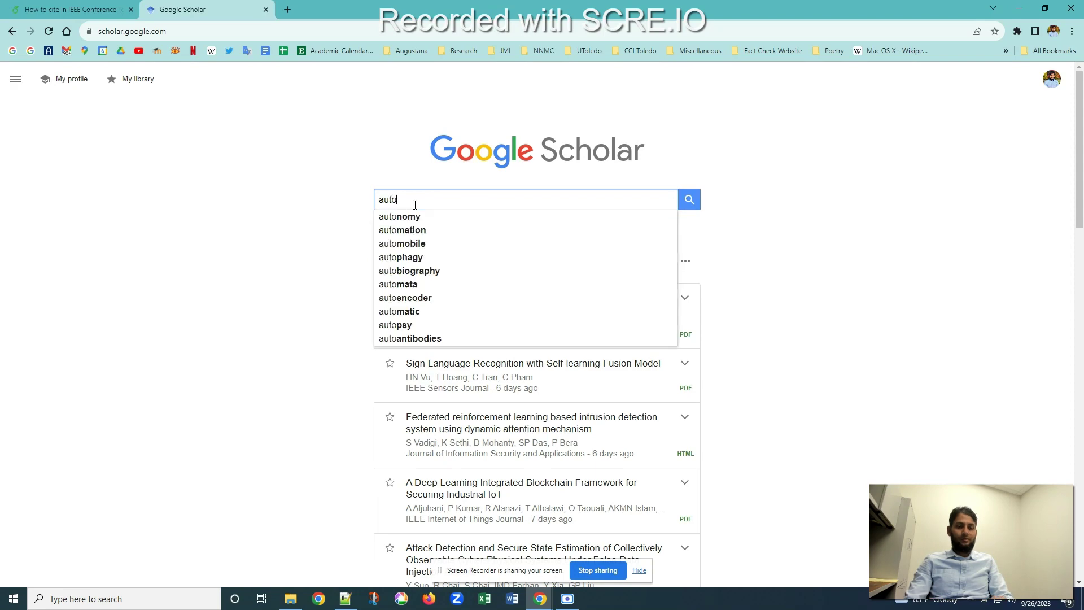
type("nomo")
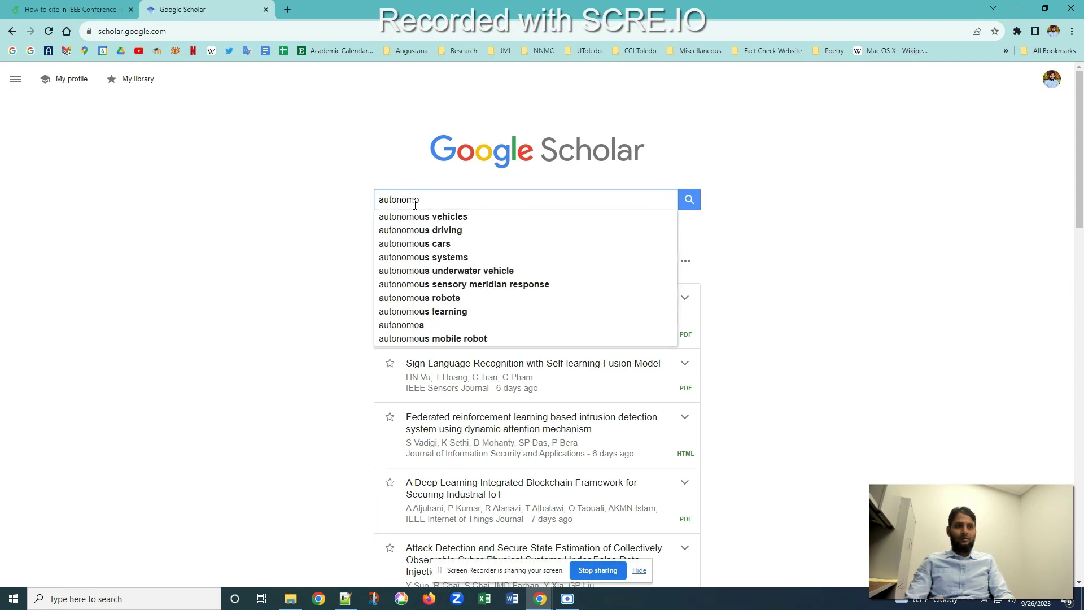
type("us")
key("Down")
key("Return")
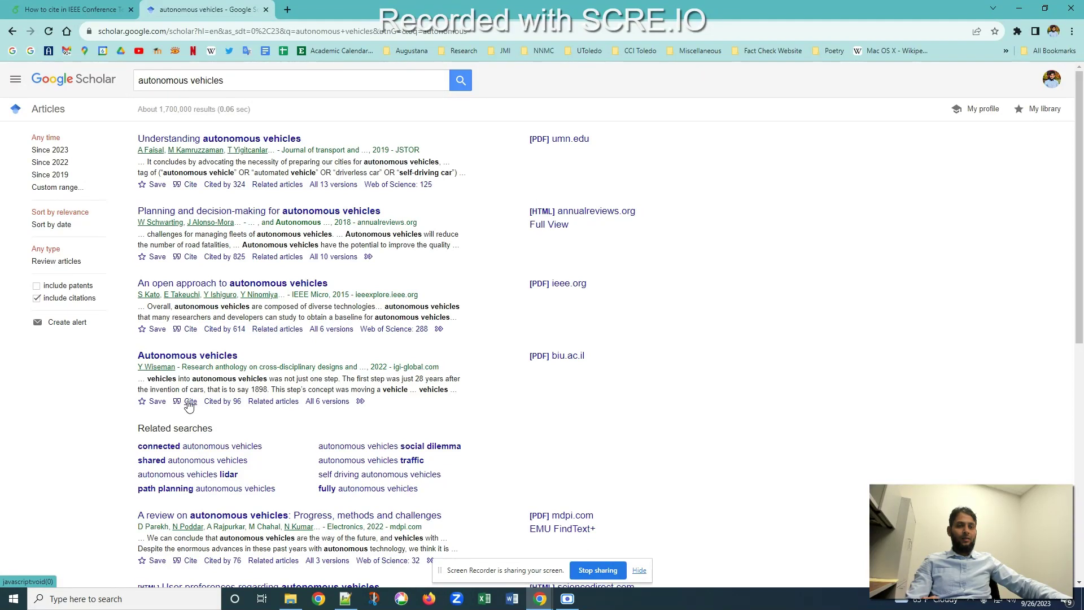
Step: Open and select the BibTeX entry for the 2022 'Autonomous vehicles' chapter, then return to Overleaf
left_click(190, 402)
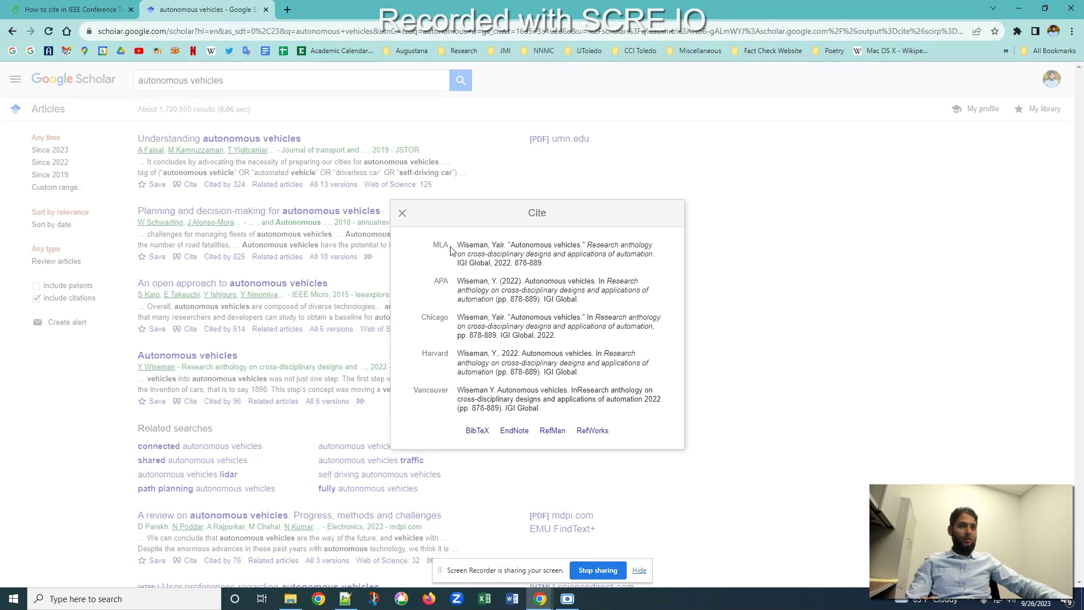
left_click(477, 431)
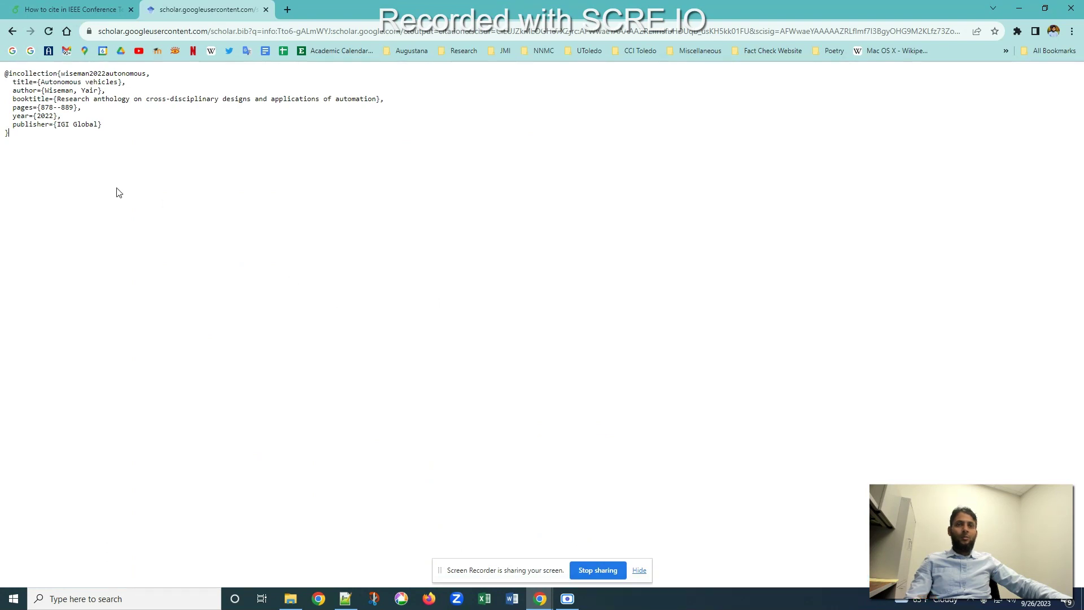
key("ctrl+a")
key("ctrl+c")
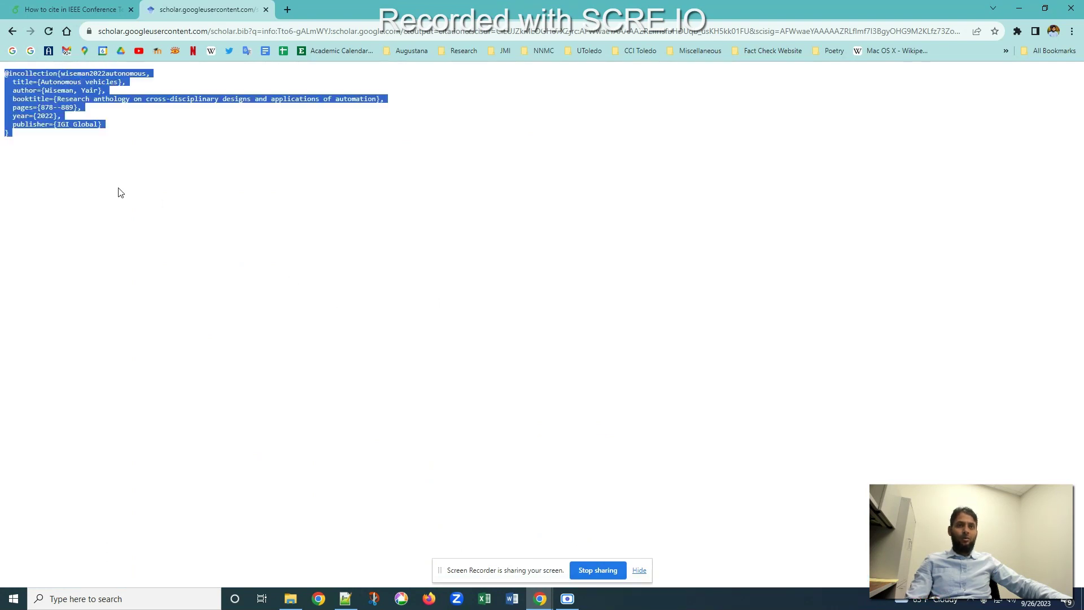
left_click(96, 6)
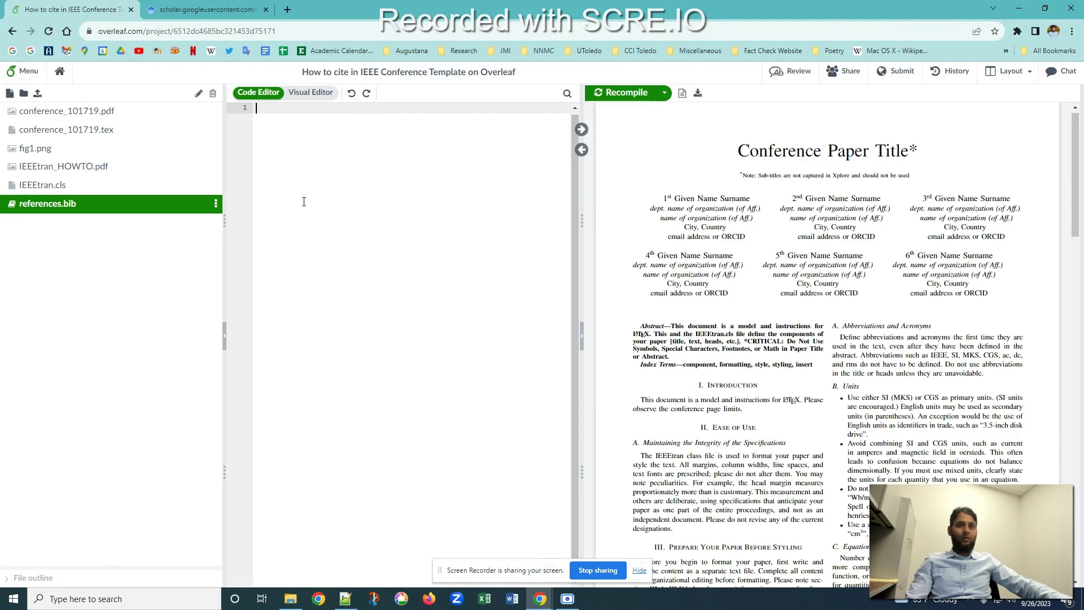
key("ctrl+v")
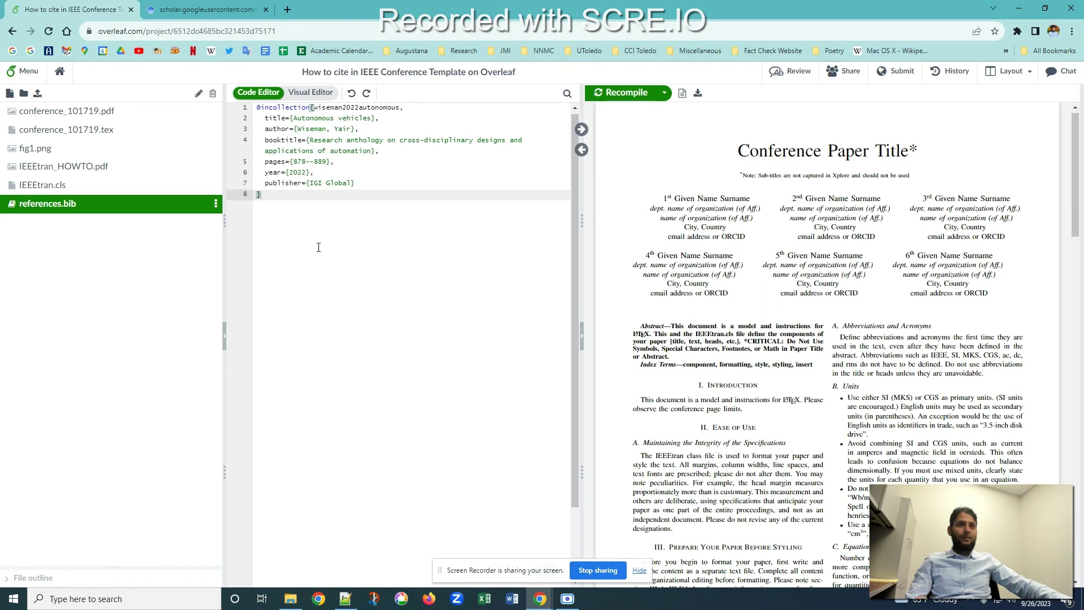
key("ctrl+s")
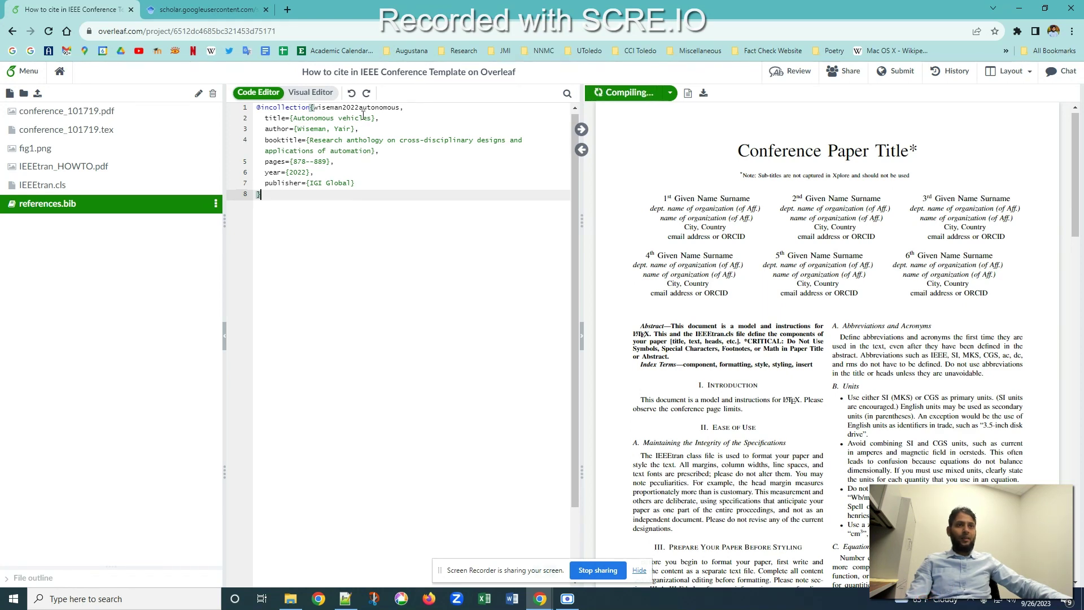
double_click(356, 107)
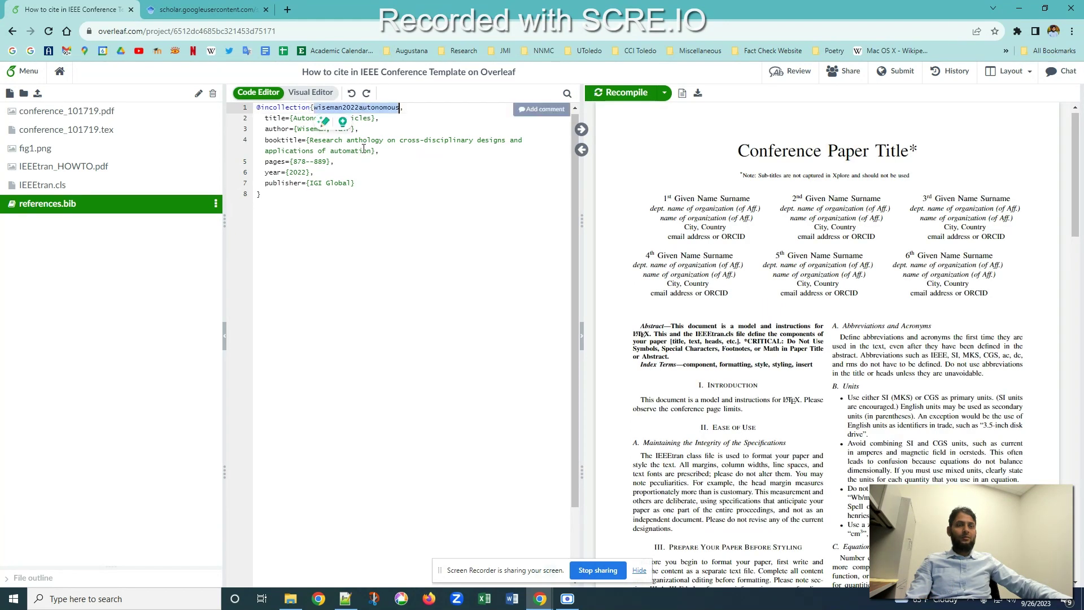
left_click(388, 214)
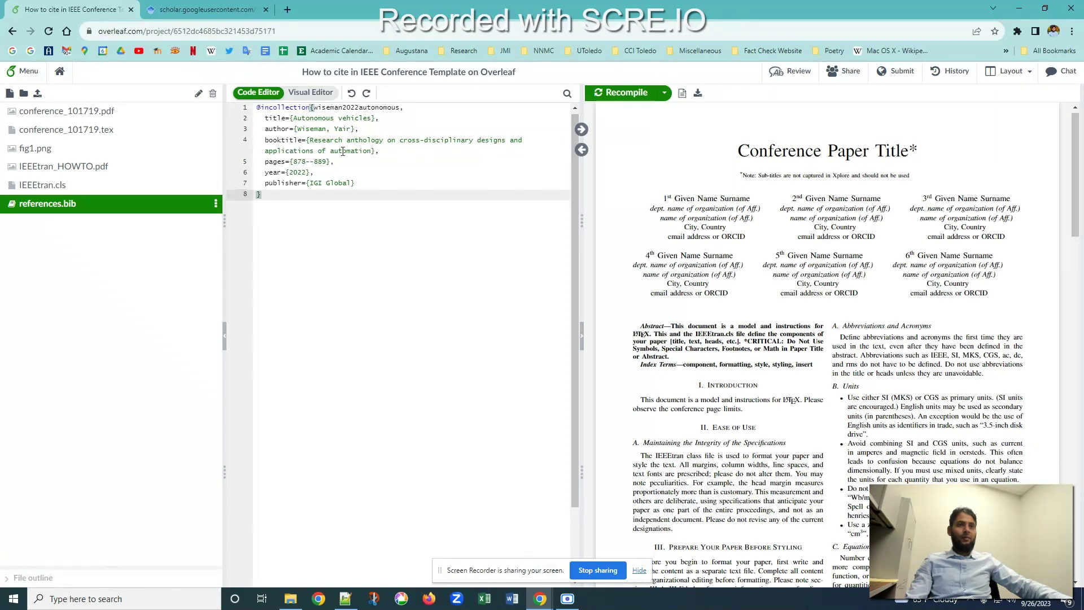
double_click(362, 107)
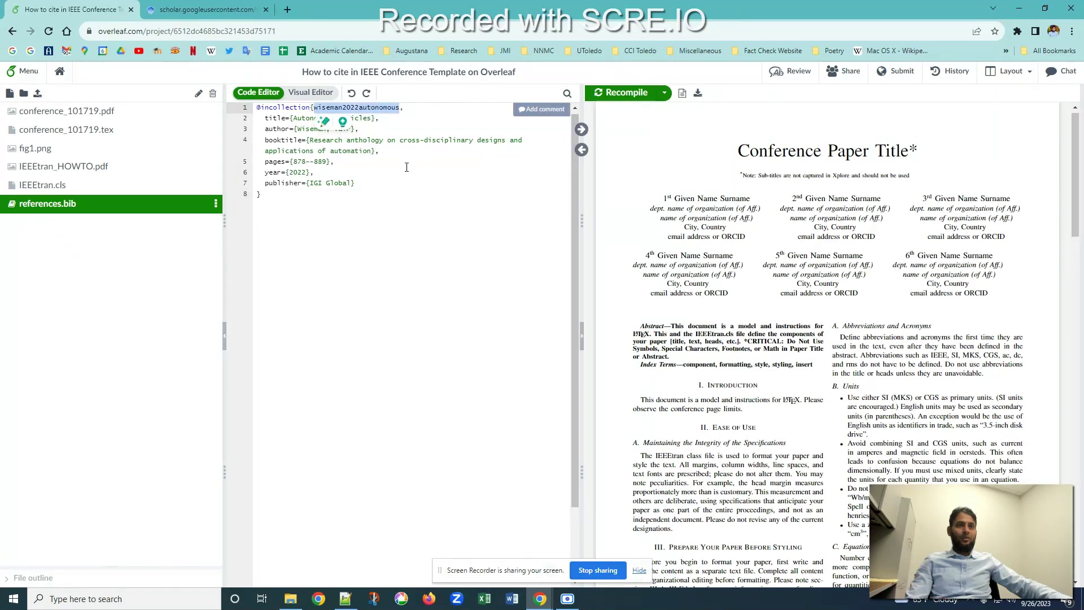
left_click(115, 130)
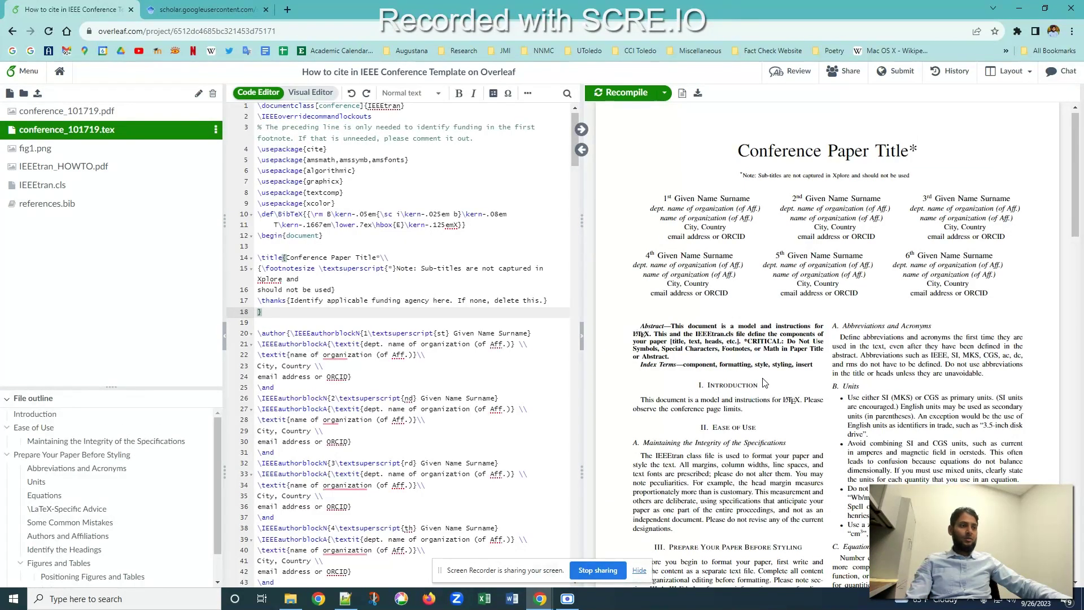
Step: Insert \cite{wiseman2022autonomous} after 'designations' in the Maintaining the Integrity of the Specifications paragraph
scroll(672, 480, "down", 1)
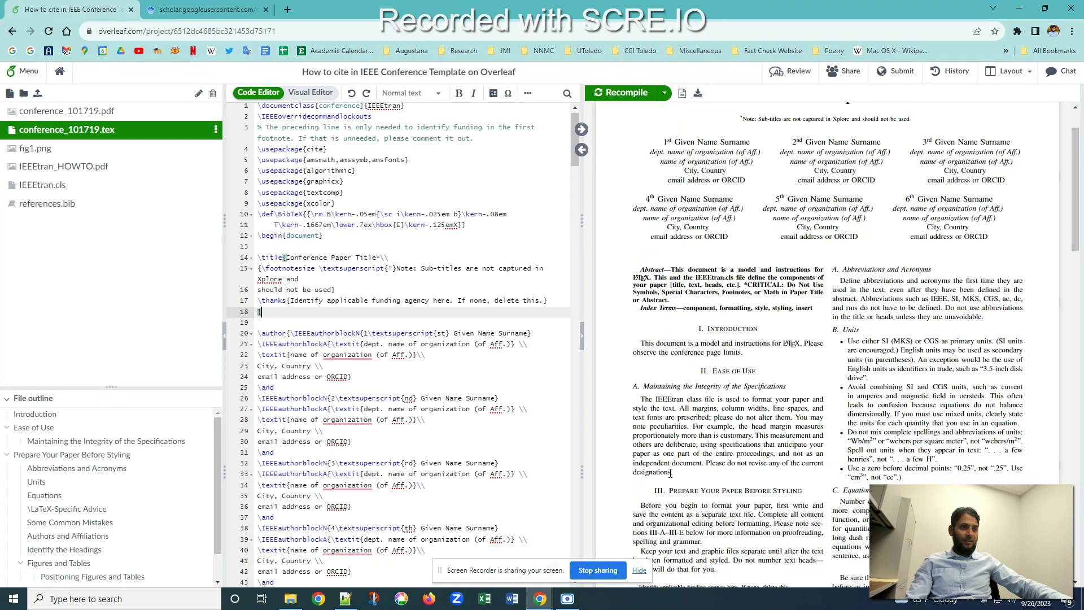
left_click(581, 149)
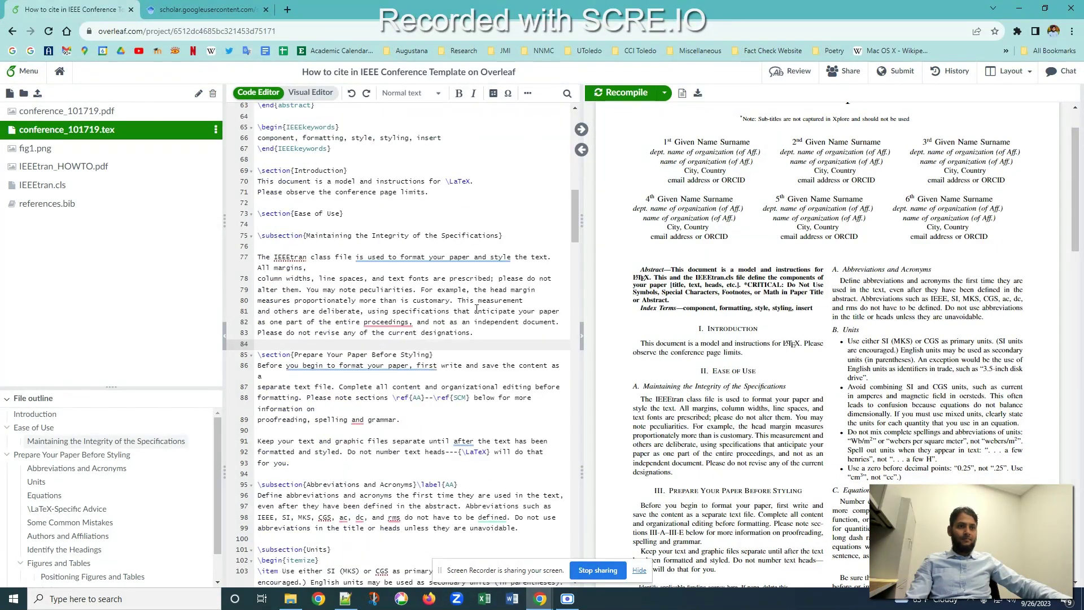
left_click(470, 336)
type("\\cit")
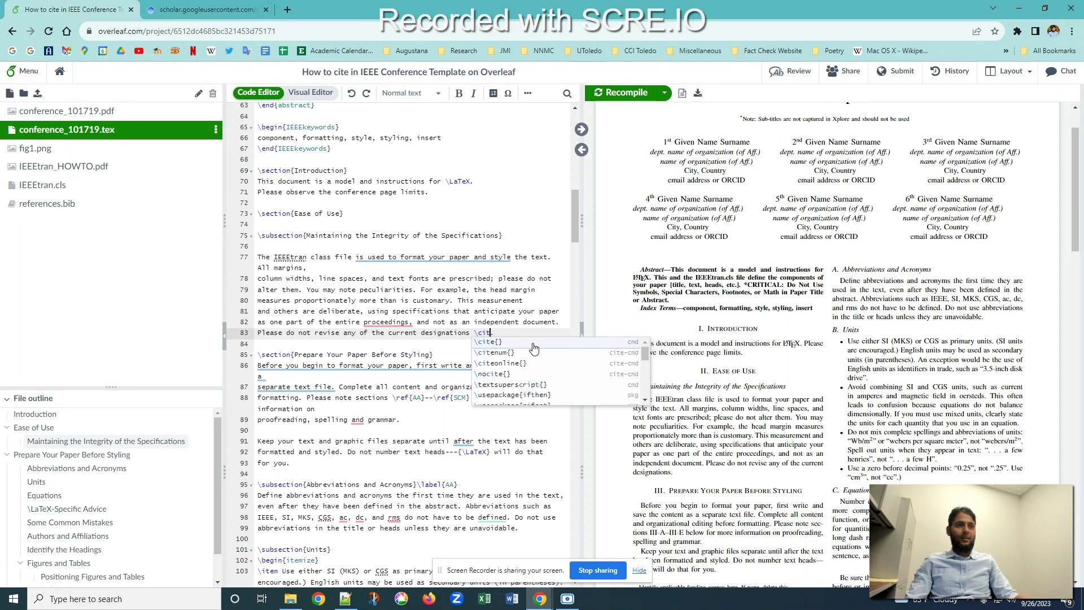
left_click(535, 342)
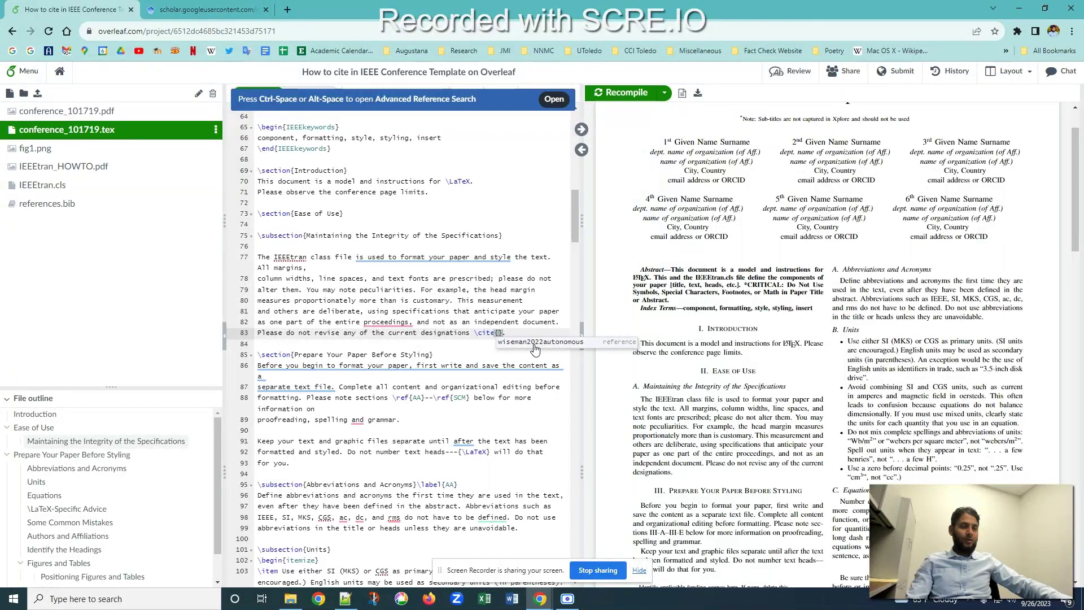
left_click(534, 342)
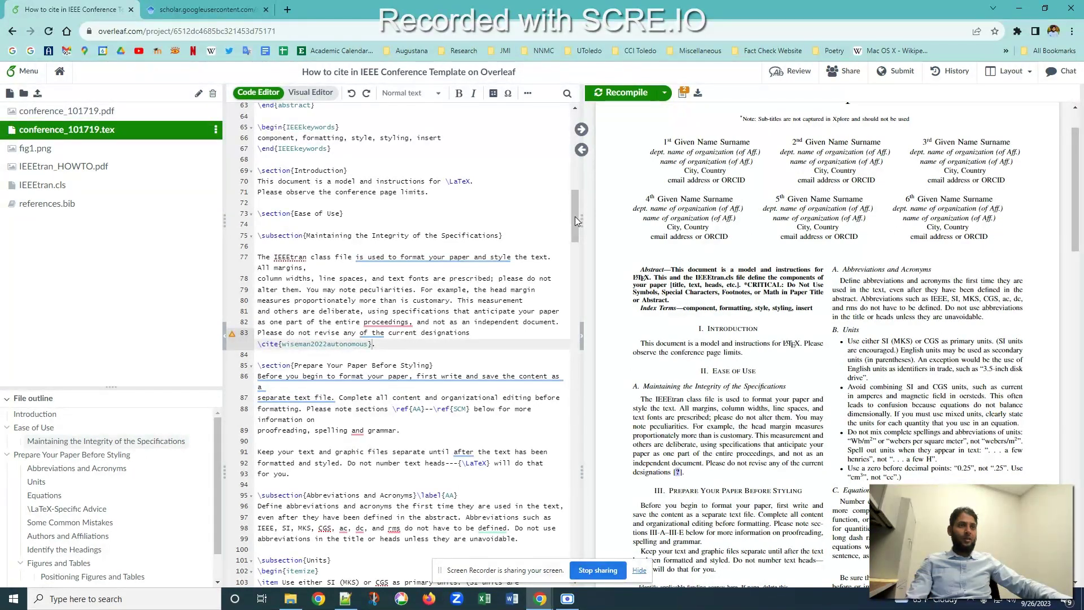
Step: Delete everything from \section*{References} through \end{thebibliography}, leaving blank lines in its place
left_click_drag(575, 220, 594, 530)
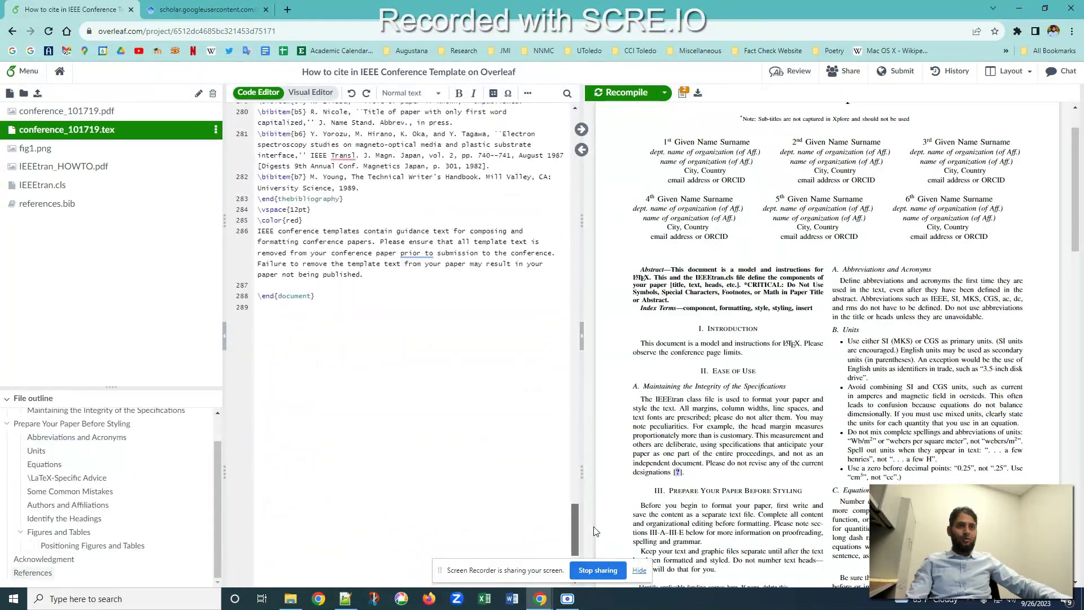
scroll(594, 523, "up", 5)
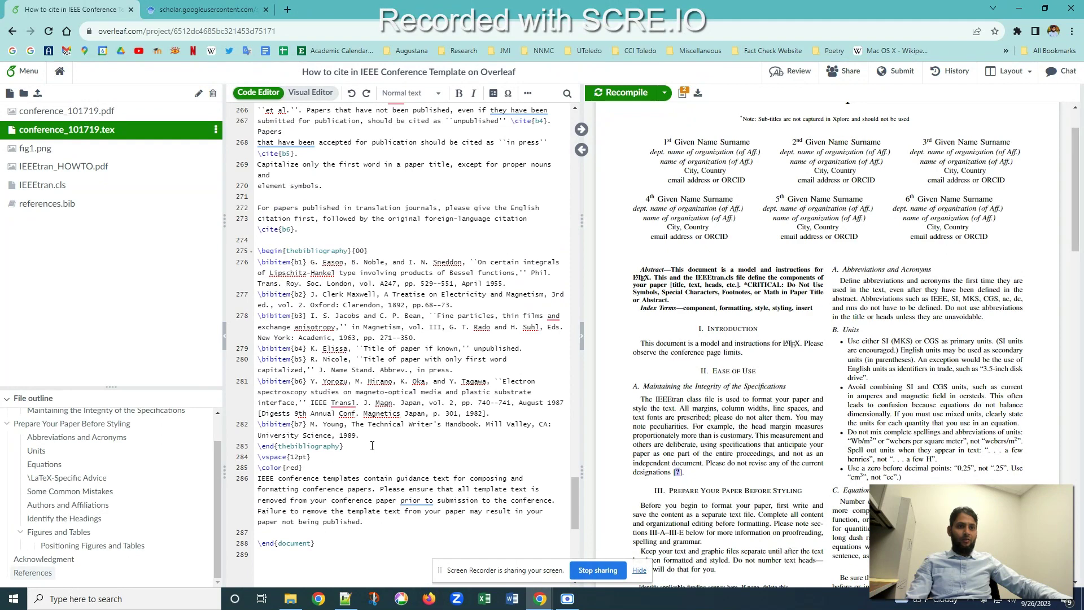
left_click_drag(370, 448, 258, 241)
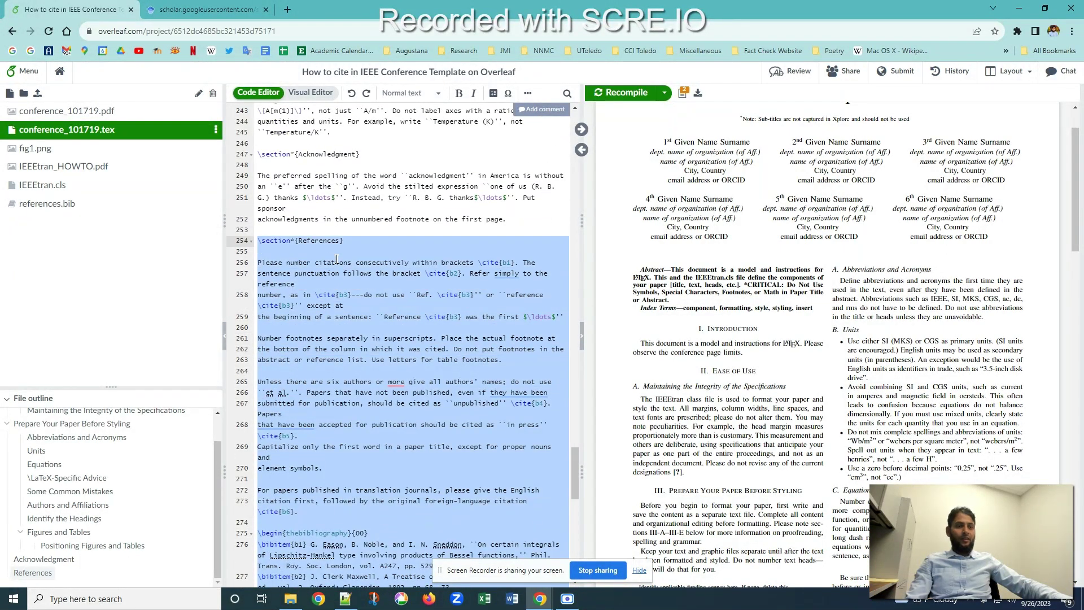
key("BackSpace")
key("Return")
key("Return")
key("Return")
key("Up")
key("Up")
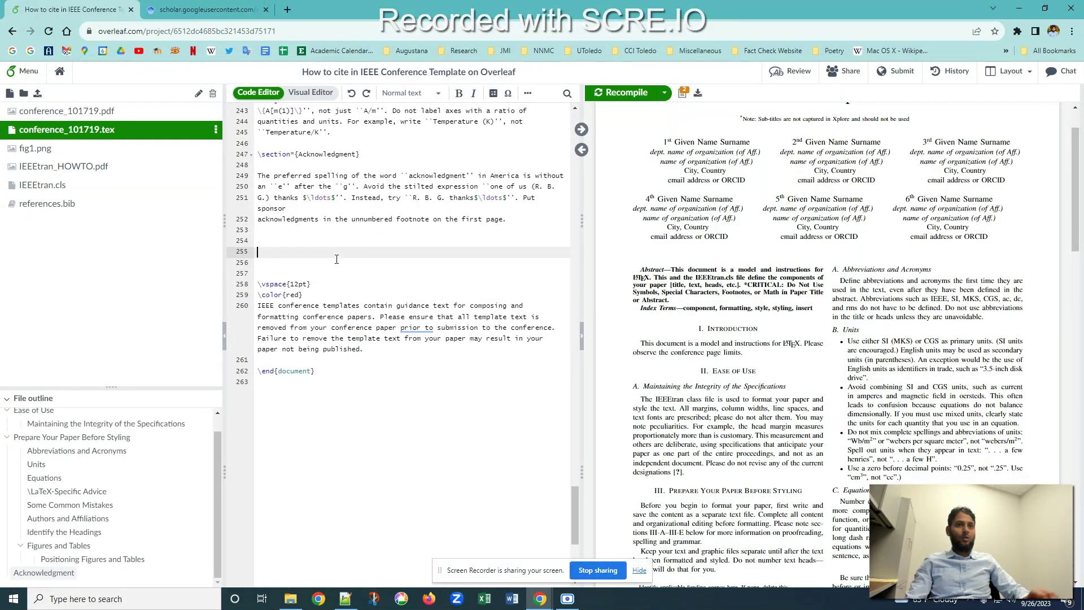
left_click(345, 598)
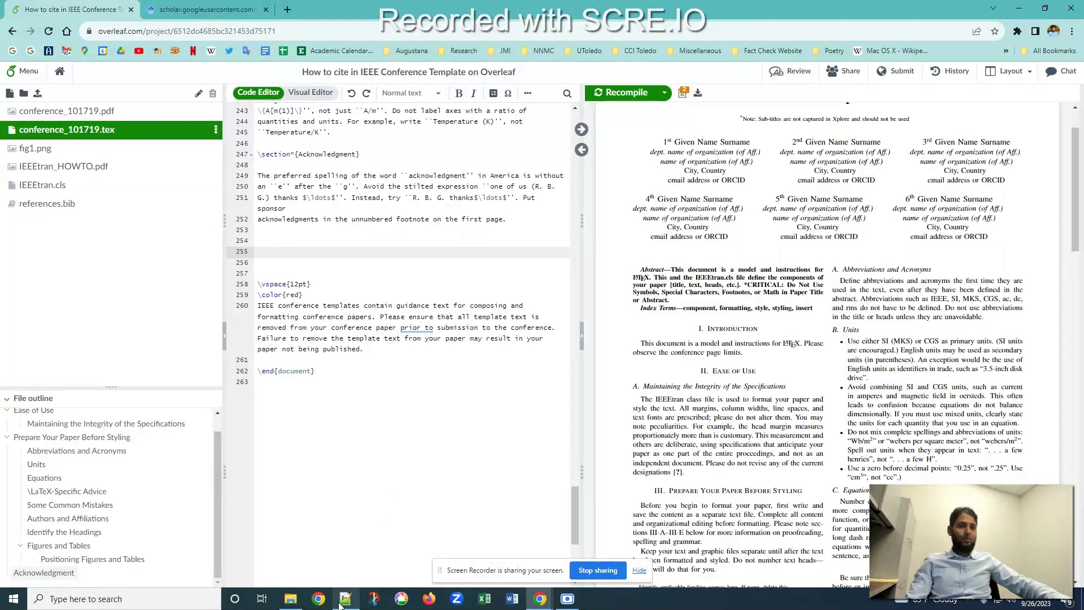
Step: Paste \bibliographystyle{ieeetr} and \bibliography{references} at line 254 and recompile the paper
key("ctrl+a")
key("ctrl+c")
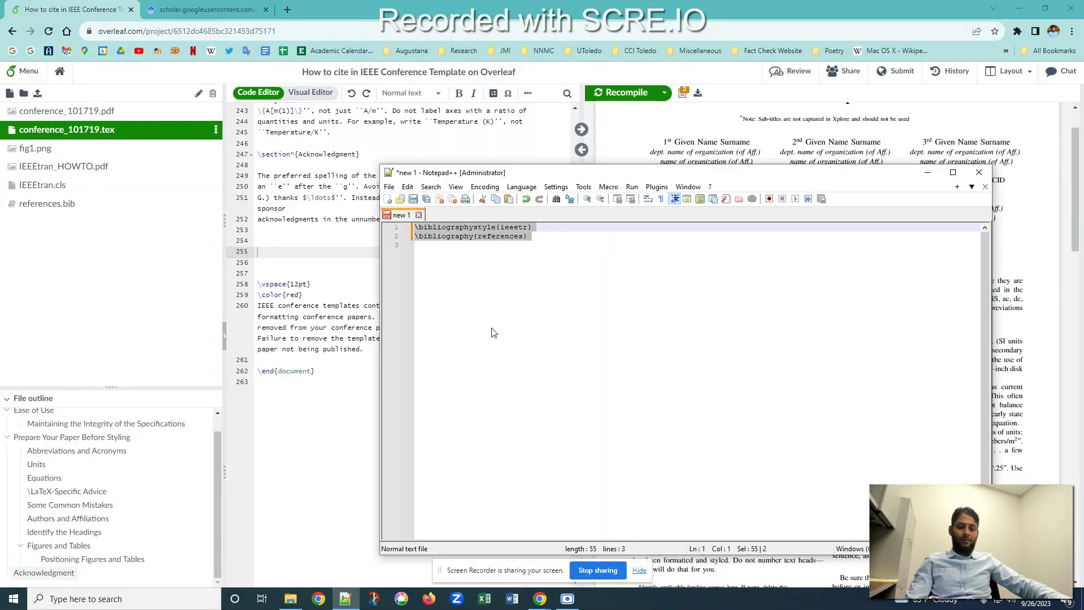
left_click(274, 249)
left_click(270, 238)
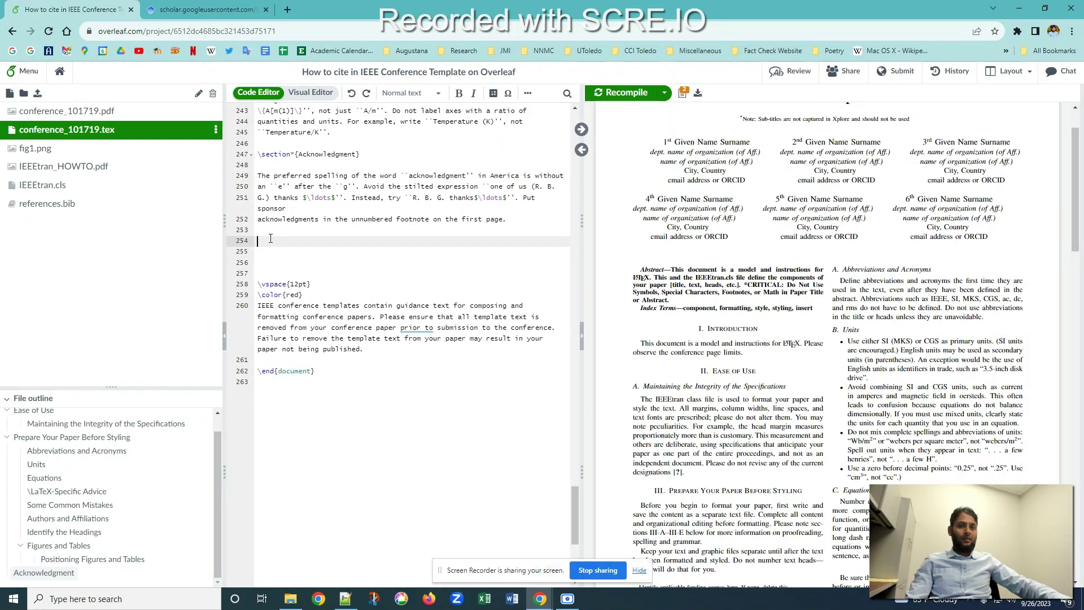
key("ctrl+v")
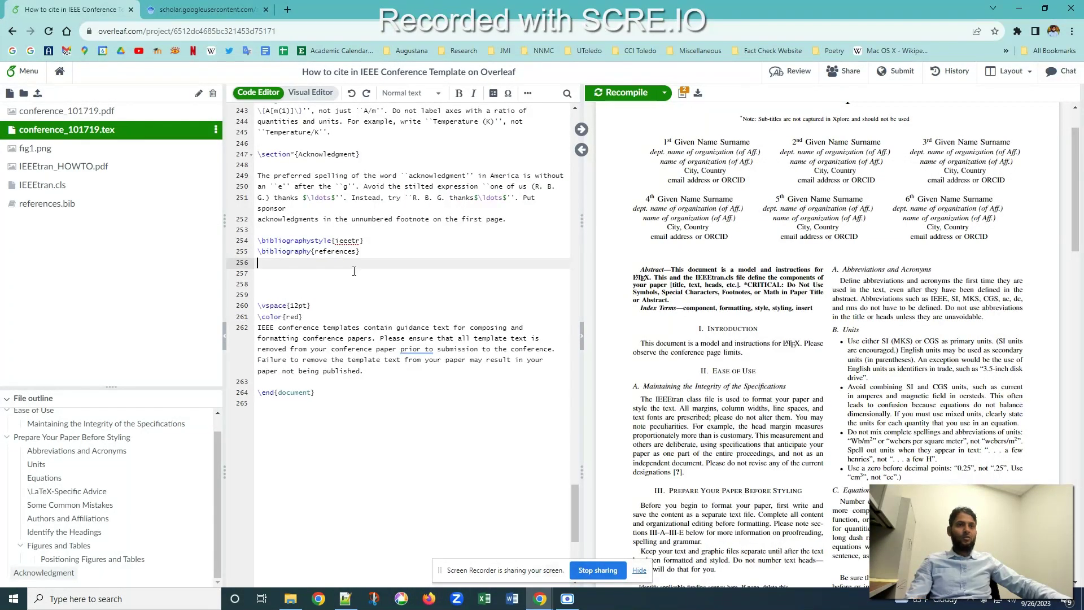
key("ctrl+s")
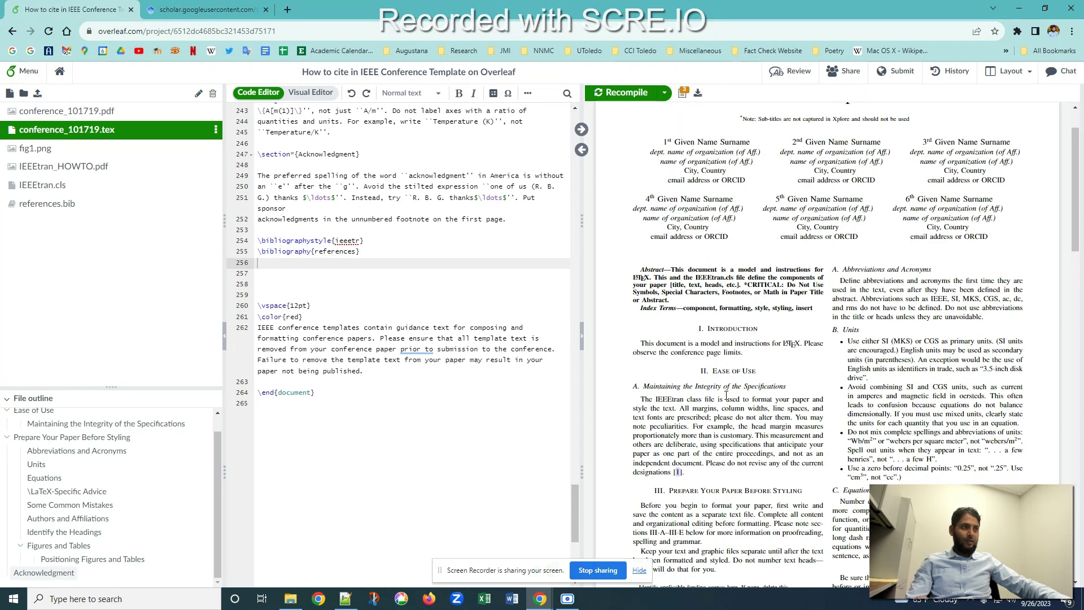
Step: Zoom and scroll the PDF preview to the References section listing [1] 'Autonomous vehicles'
left_click(664, 124)
scroll(686, 339, "down", 3)
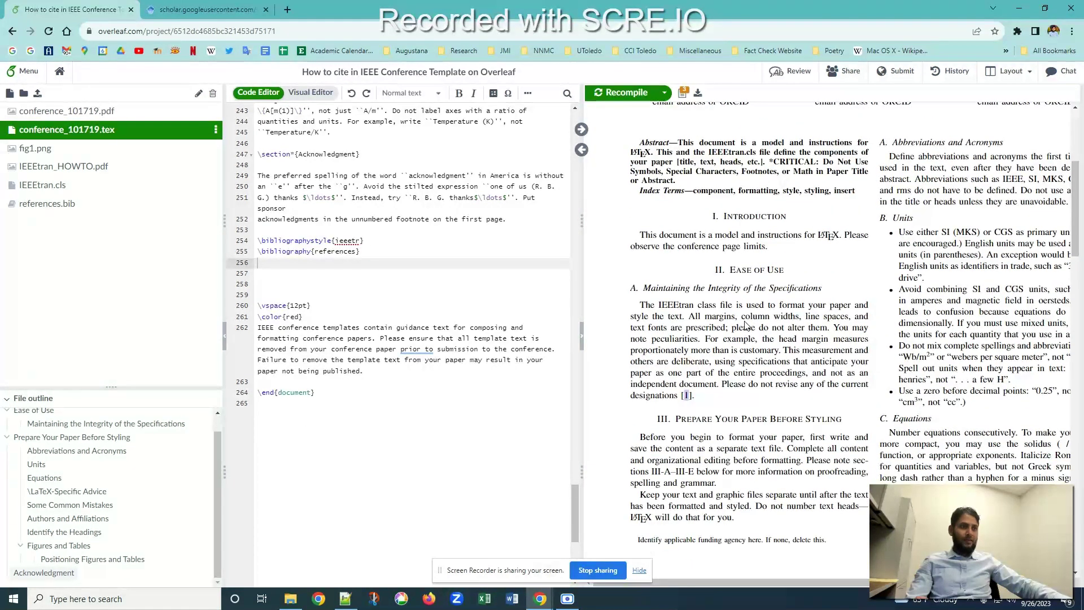
left_click(692, 123)
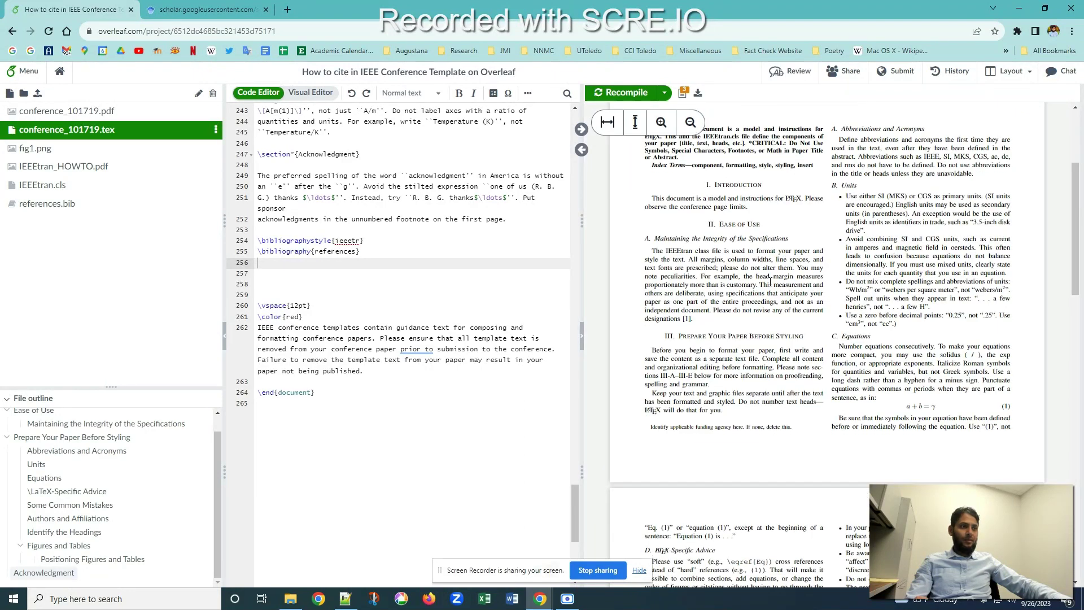
scroll(751, 283, "down", 5)
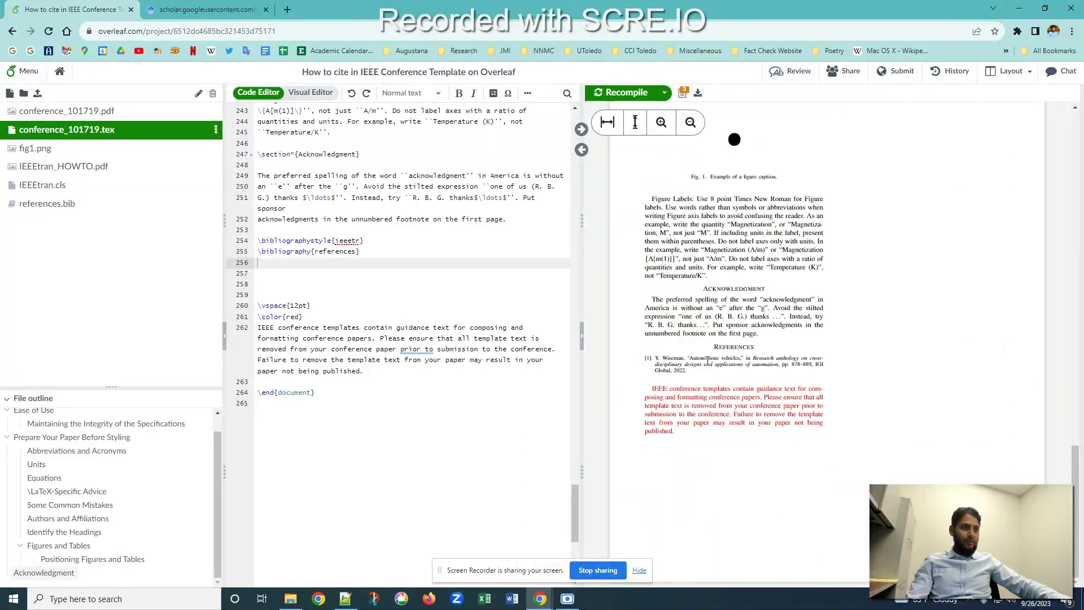
left_click(661, 122)
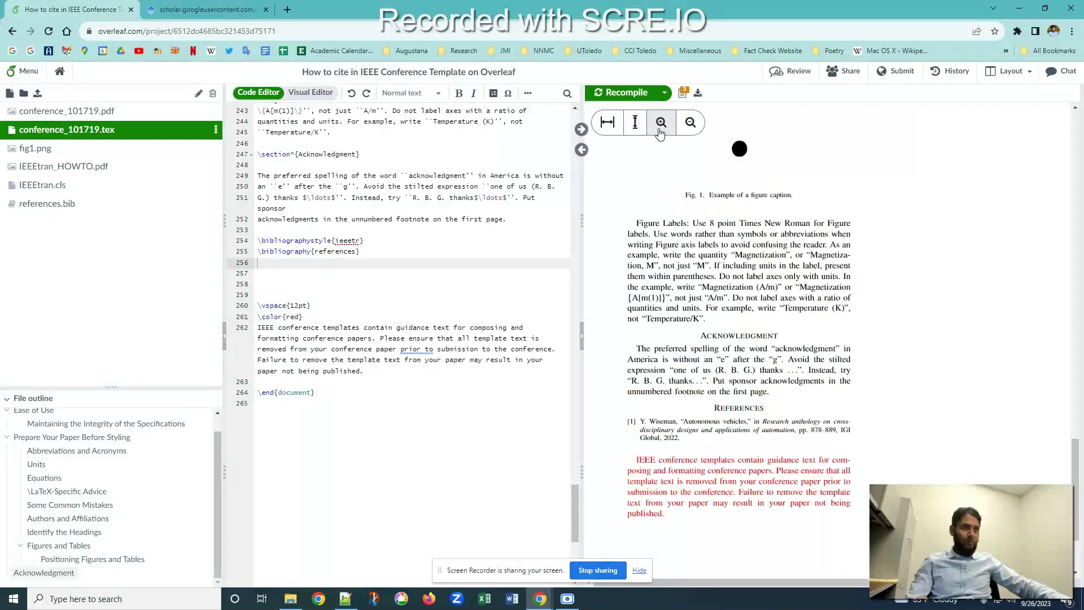
scroll(700, 254, "down", 4)
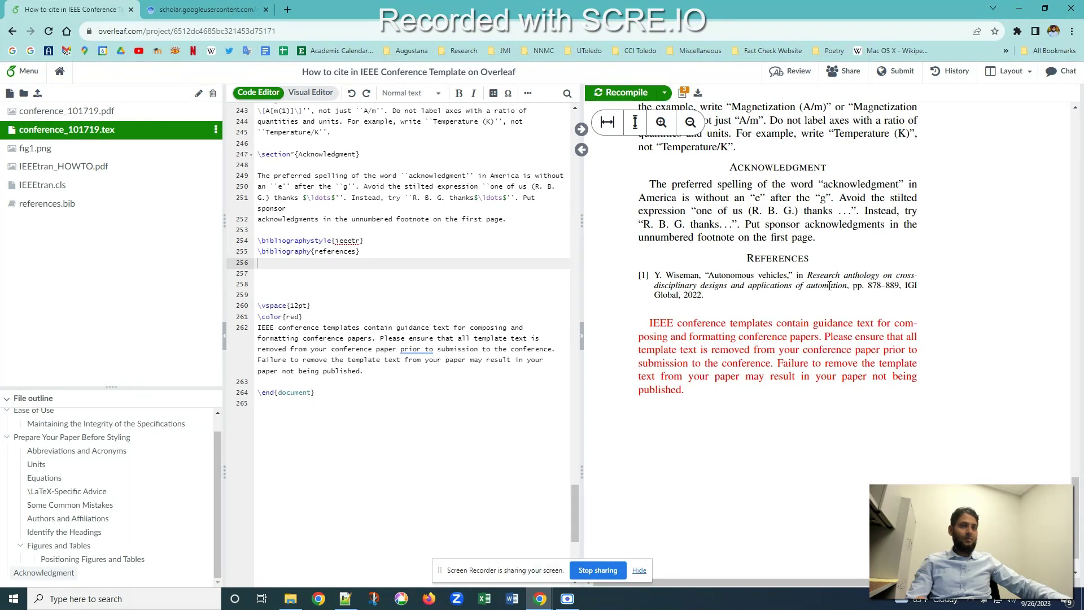
scroll(726, 296, "up", 1)
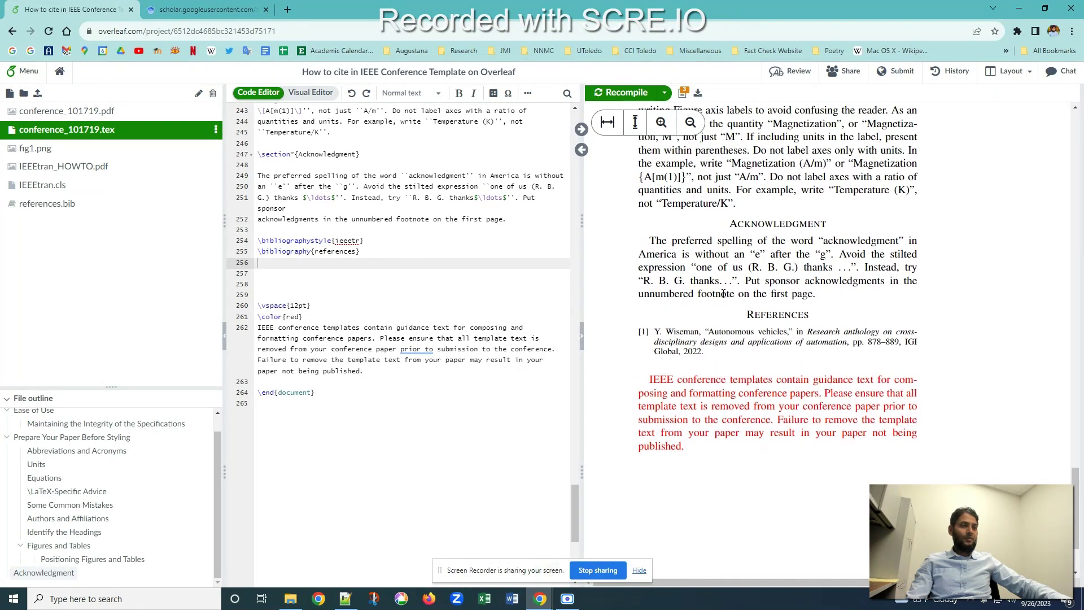